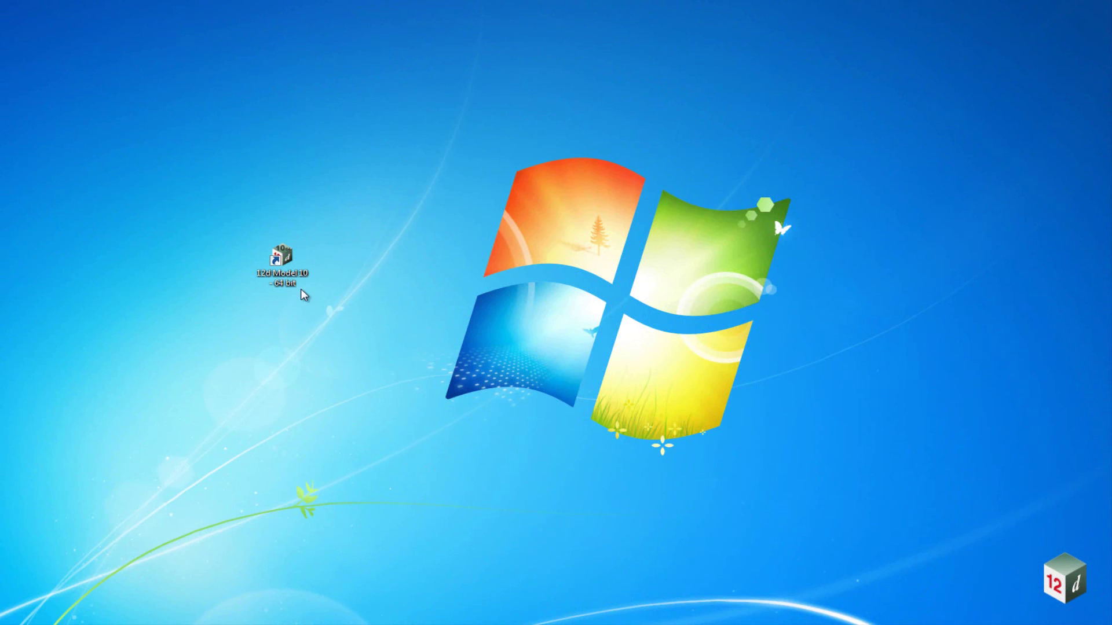
Step: Launch 12d Model from the desktop and choose New in the Project Selection window
double_click(276, 264)
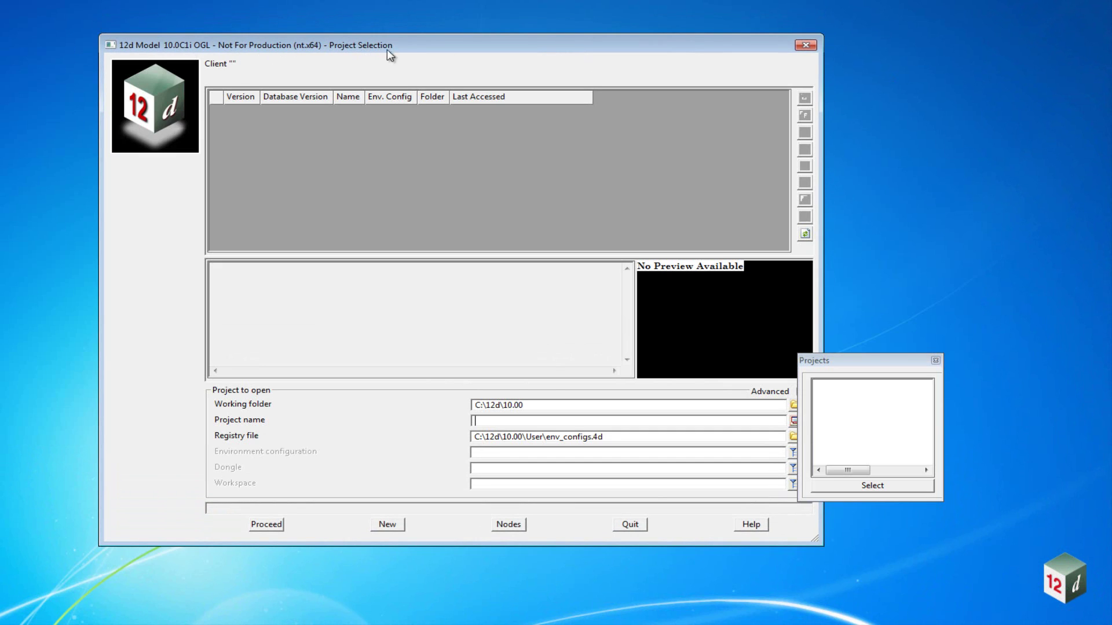
left_click(387, 526)
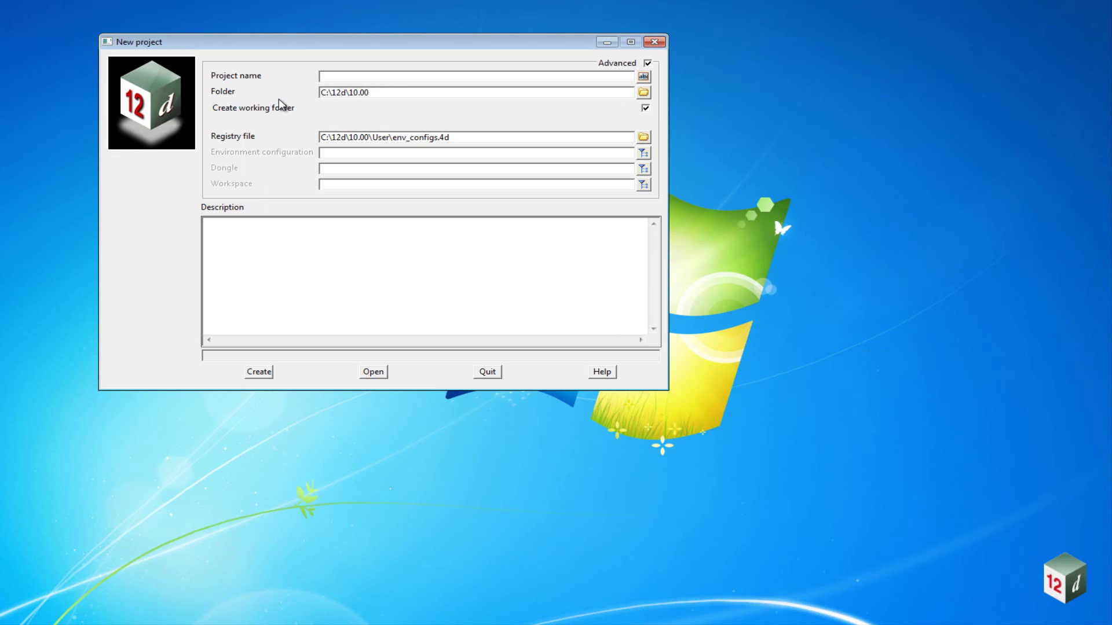
Step: Set the project folder to WORKSHOPS\DESIGN\INTERMEDIATE ROAD DESIGN under C:\12d\10.00
left_click(643, 93)
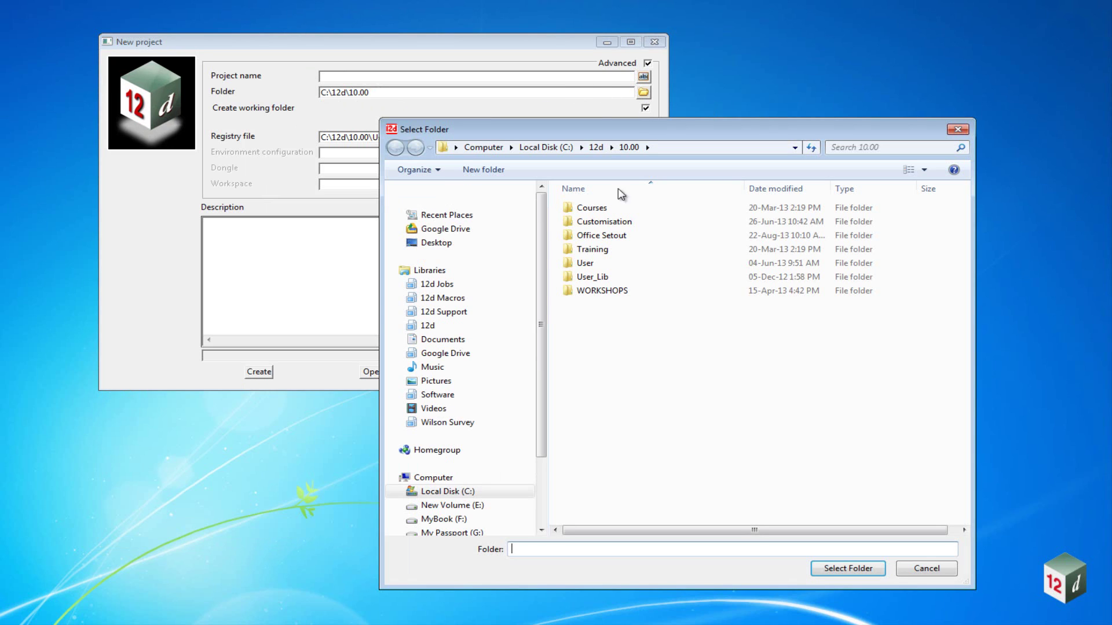
left_click(611, 295)
double_click(610, 294)
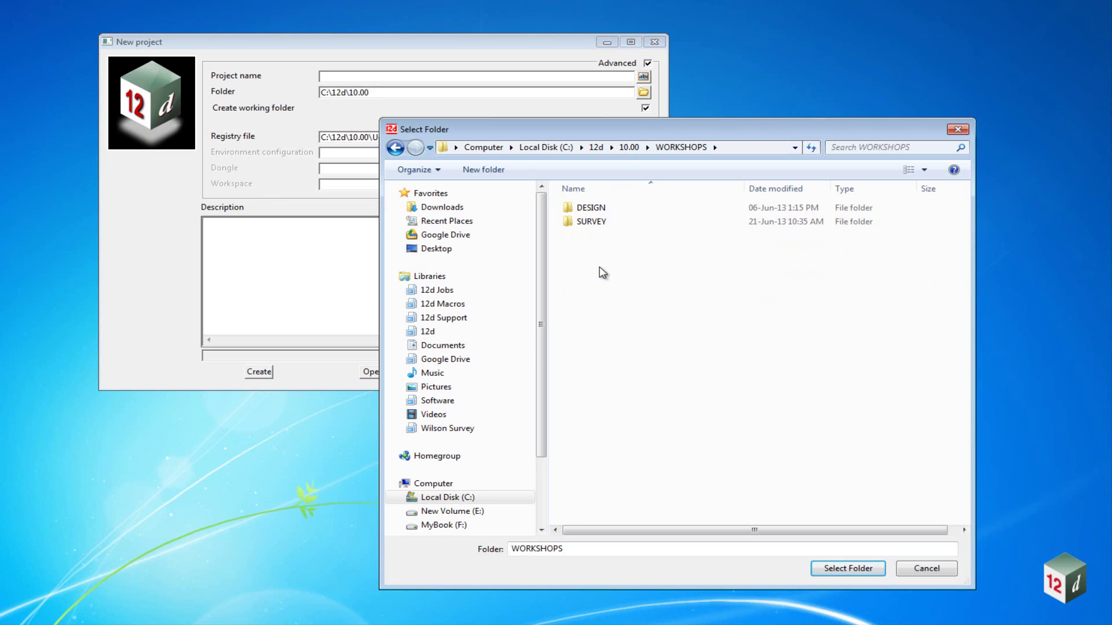
double_click(592, 209)
double_click(607, 222)
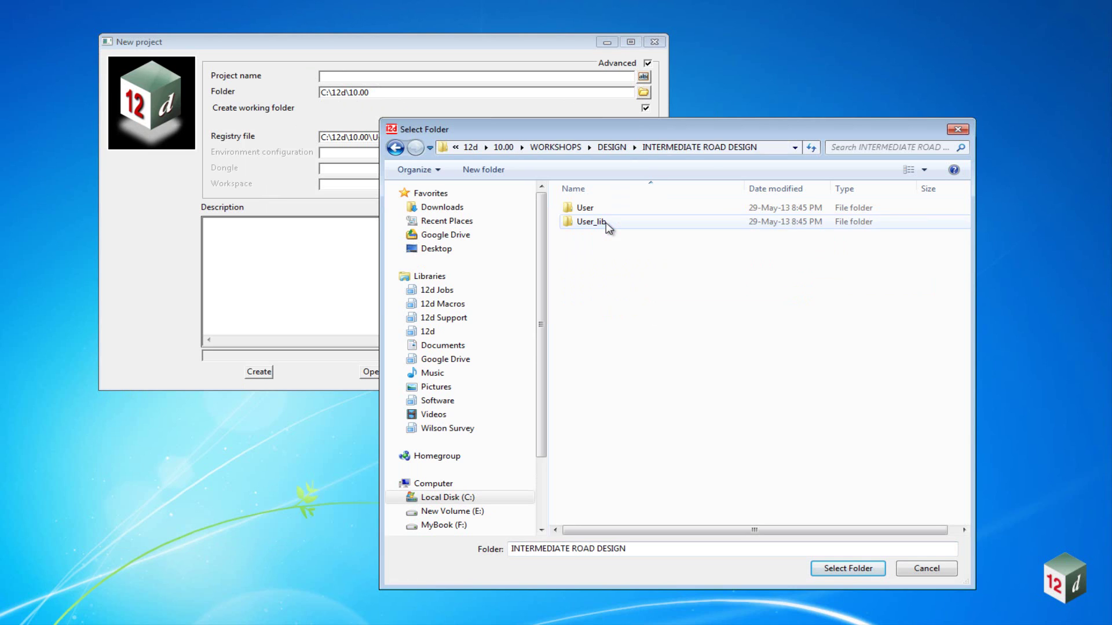
left_click(849, 569)
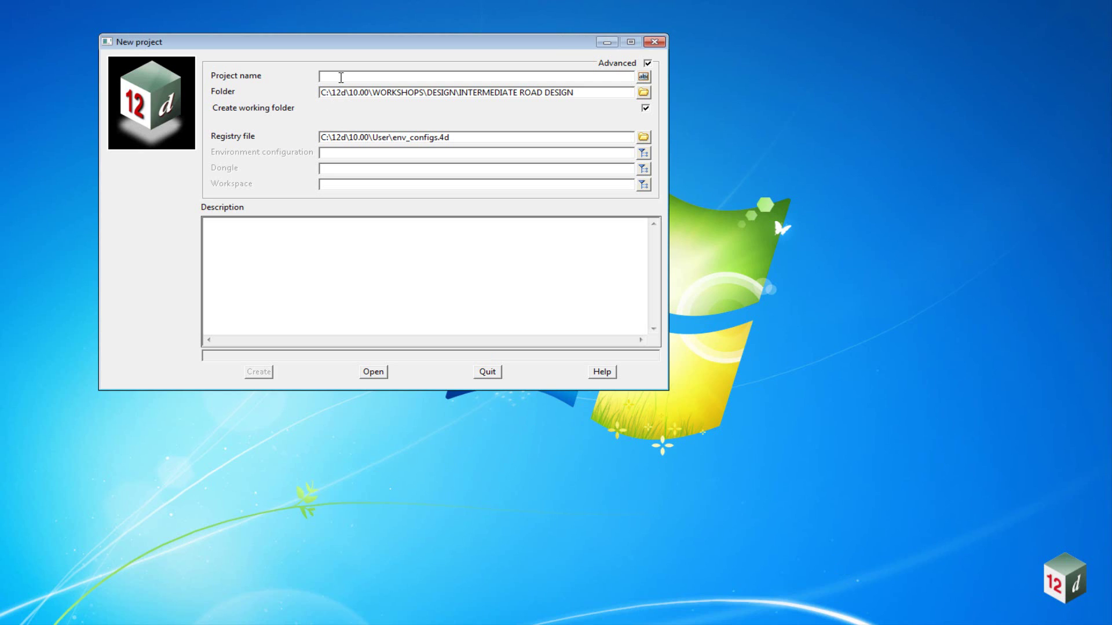
Step: Name the project 'ROAD DESIGN' with Create working folder left ticked
type("ROAD DESI")
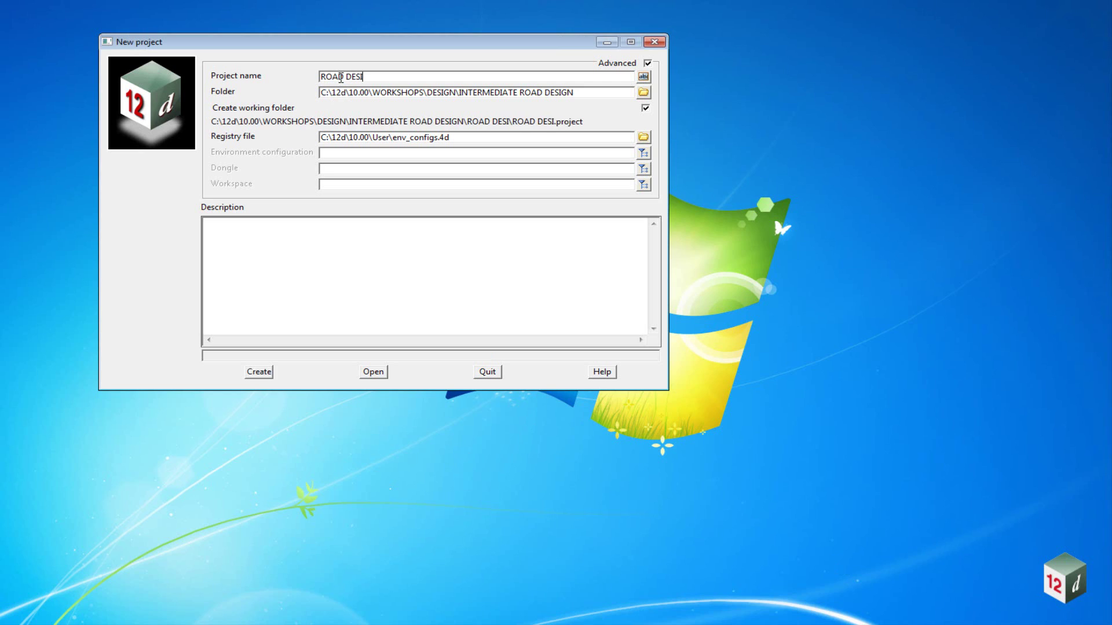
type("GN")
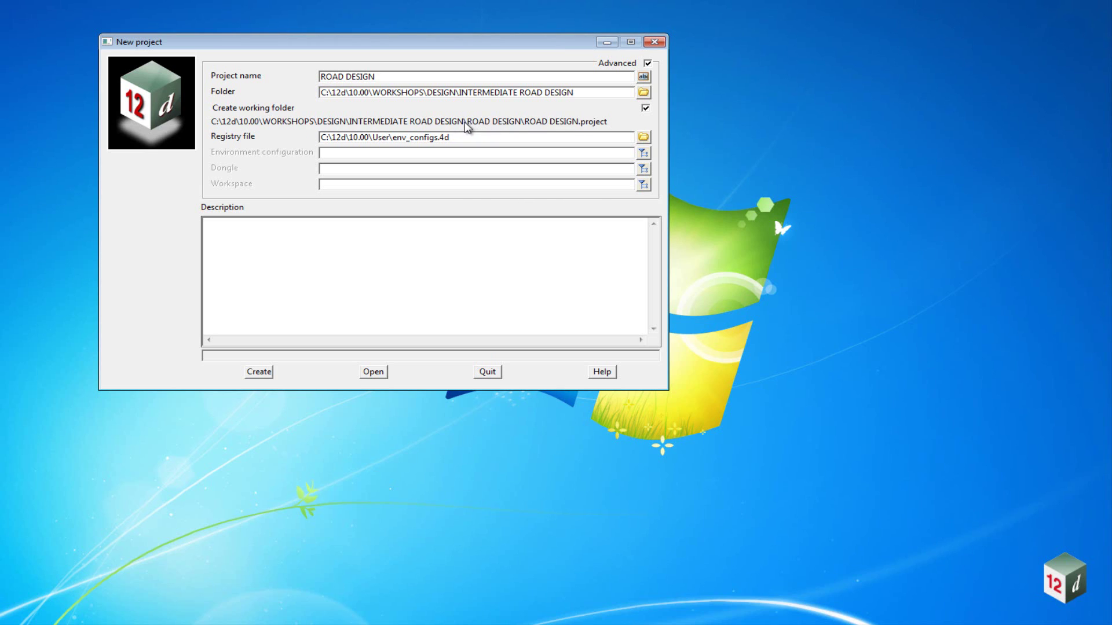
left_click(645, 108)
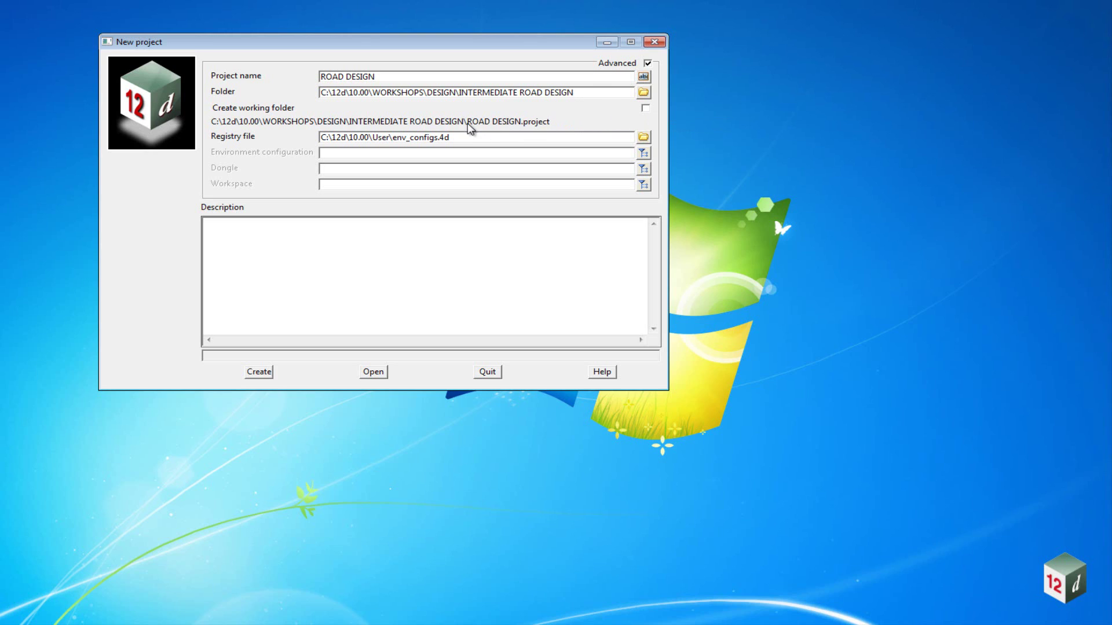
left_click(645, 108)
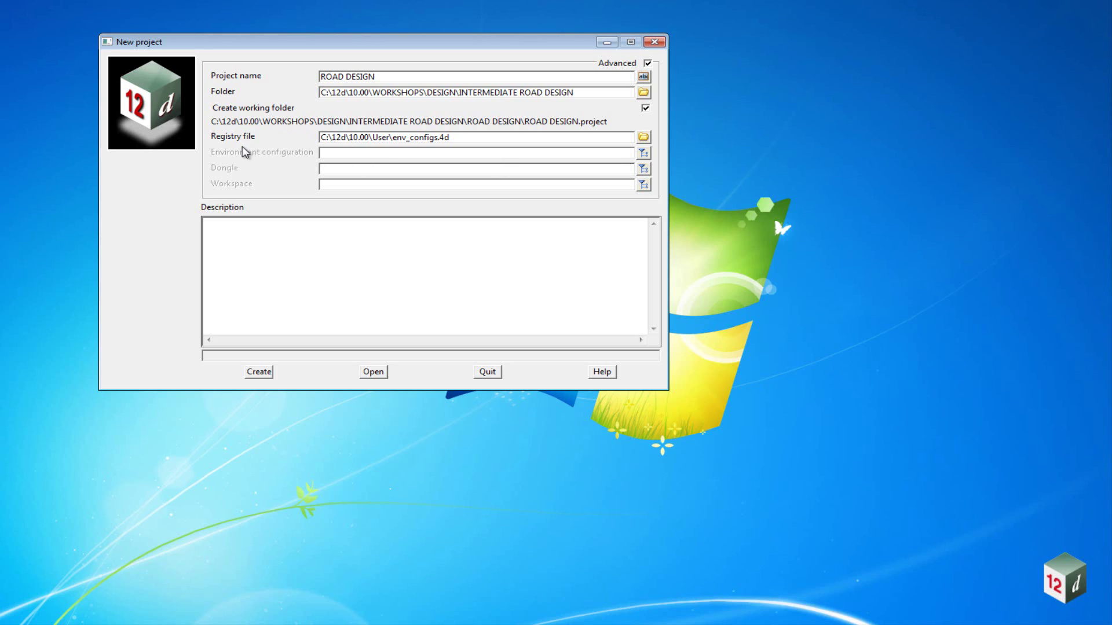
Step: Open Edit Environment Configurations for env_configs.4d and move it over the project form
left_click(644, 138)
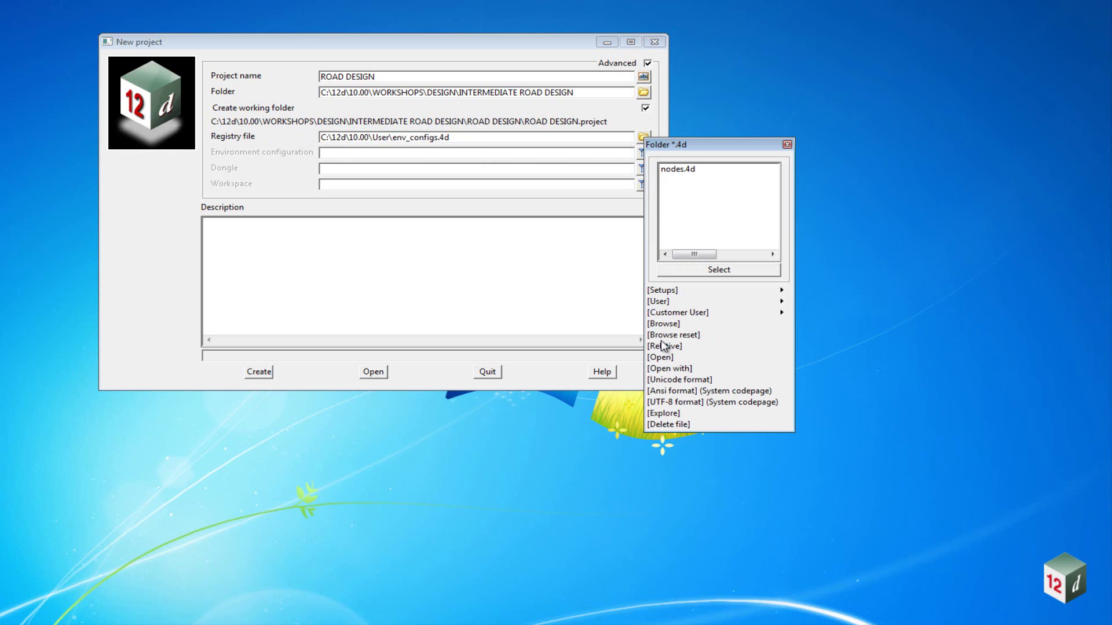
left_click(660, 357)
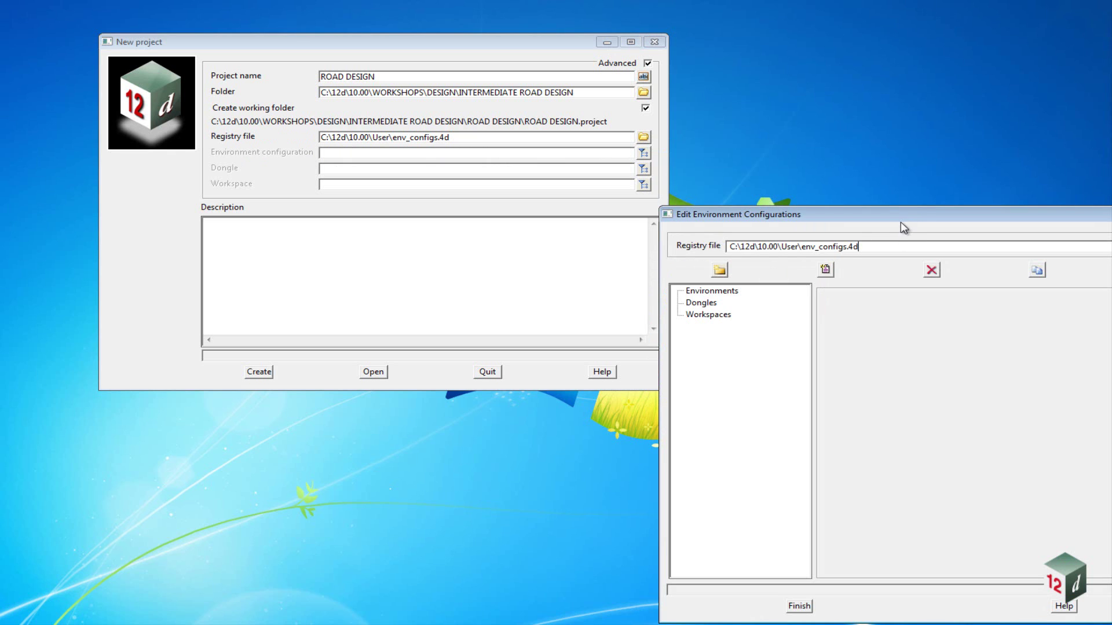
left_click_drag(901, 221, 501, 74)
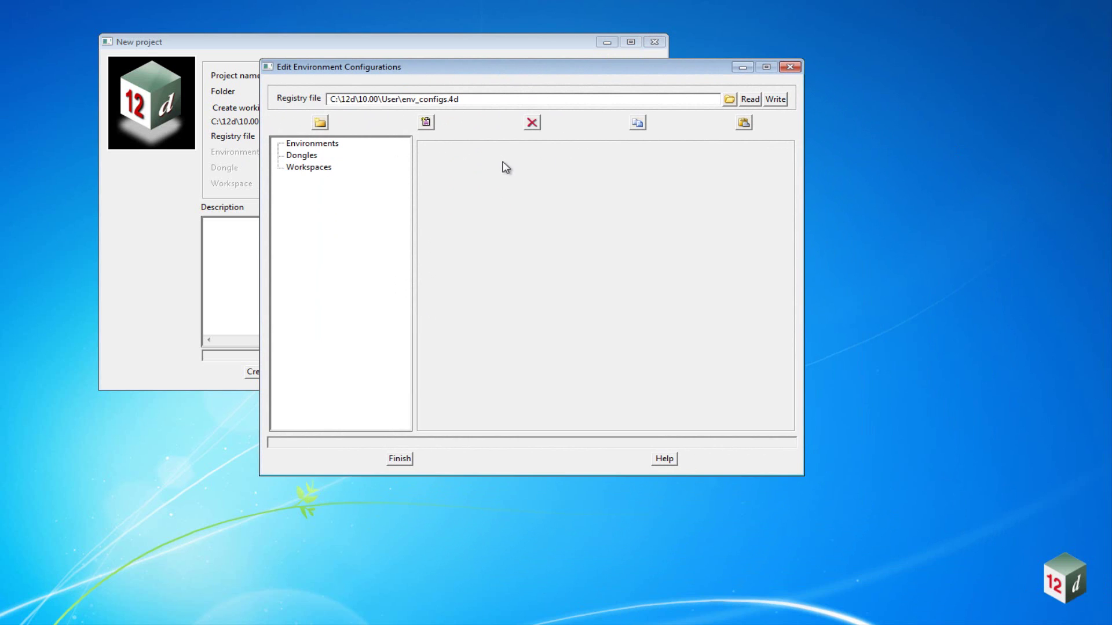
Step: Insert a new environment named 'INTERMEDIATE ROAD DESIGN' and select its env.4d base file name
left_click(318, 146)
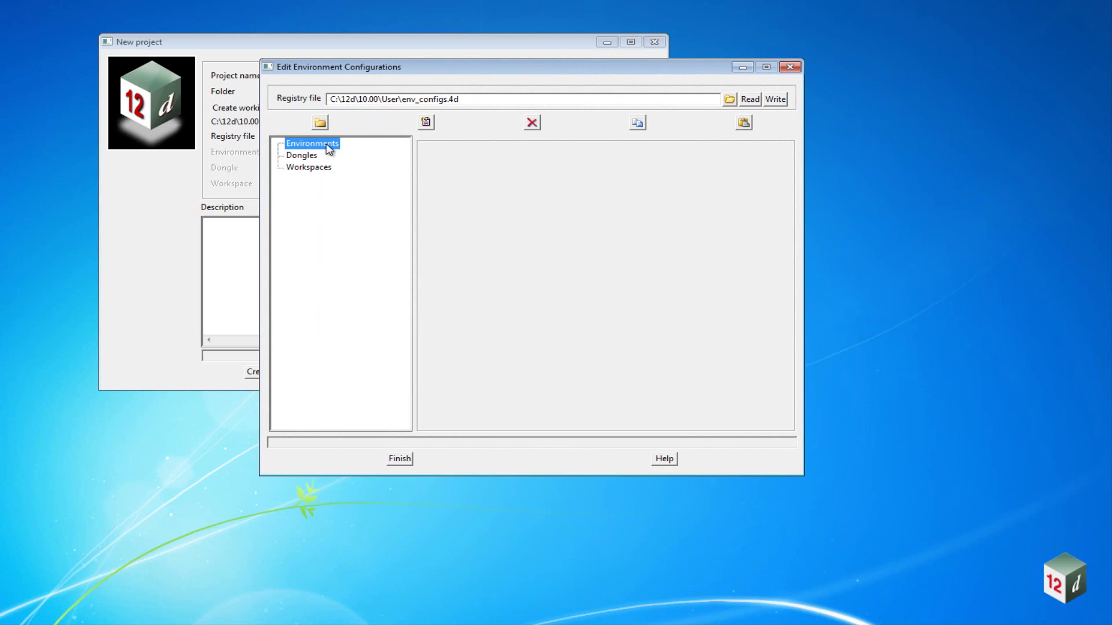
left_click(426, 123)
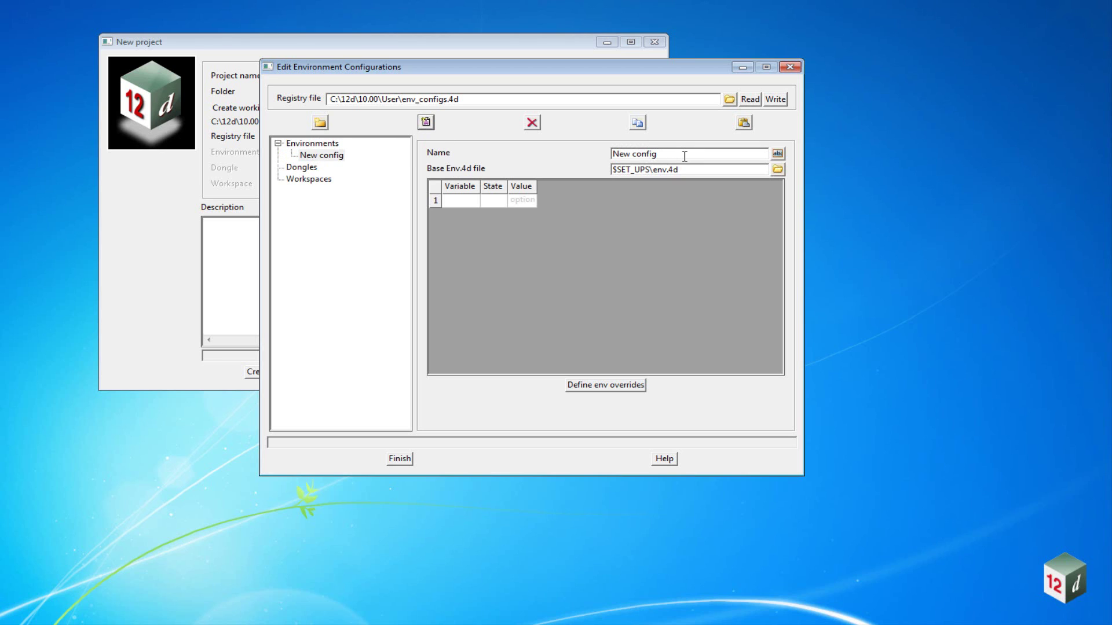
left_click_drag(684, 156, 547, 151)
type("INTERMEDIATE ROAD DESIGN")
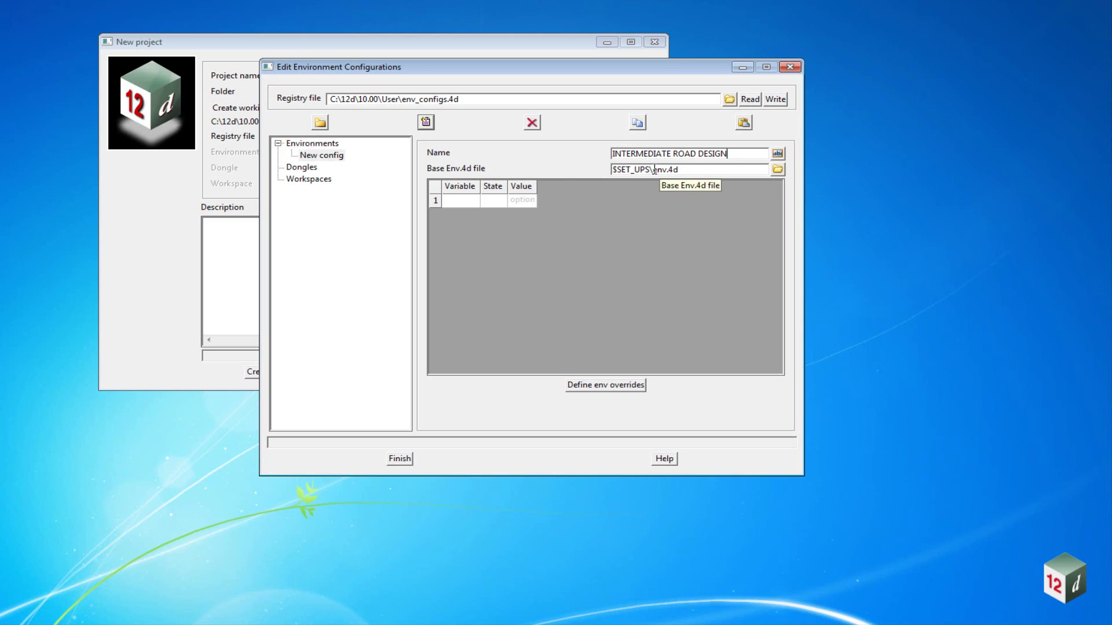
left_click_drag(653, 170, 694, 170)
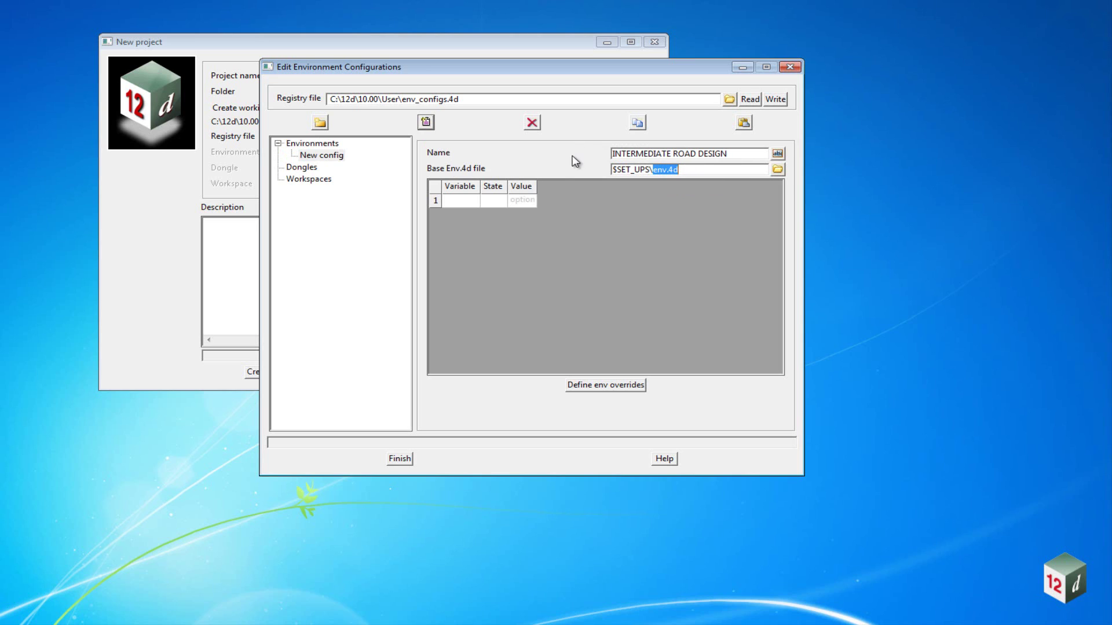
Step: Point the base Env.4d file to WORKSHOPS\DESIGN\INTERMEDIATE ROAD DESIGN\User\env.4d
left_click(777, 170)
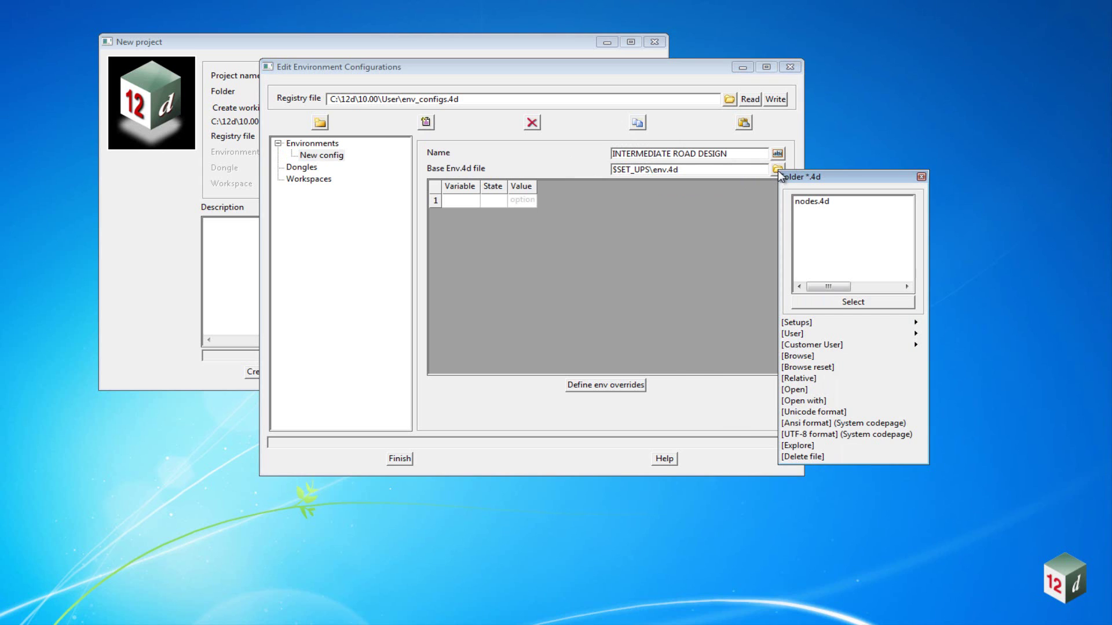
left_click(799, 357)
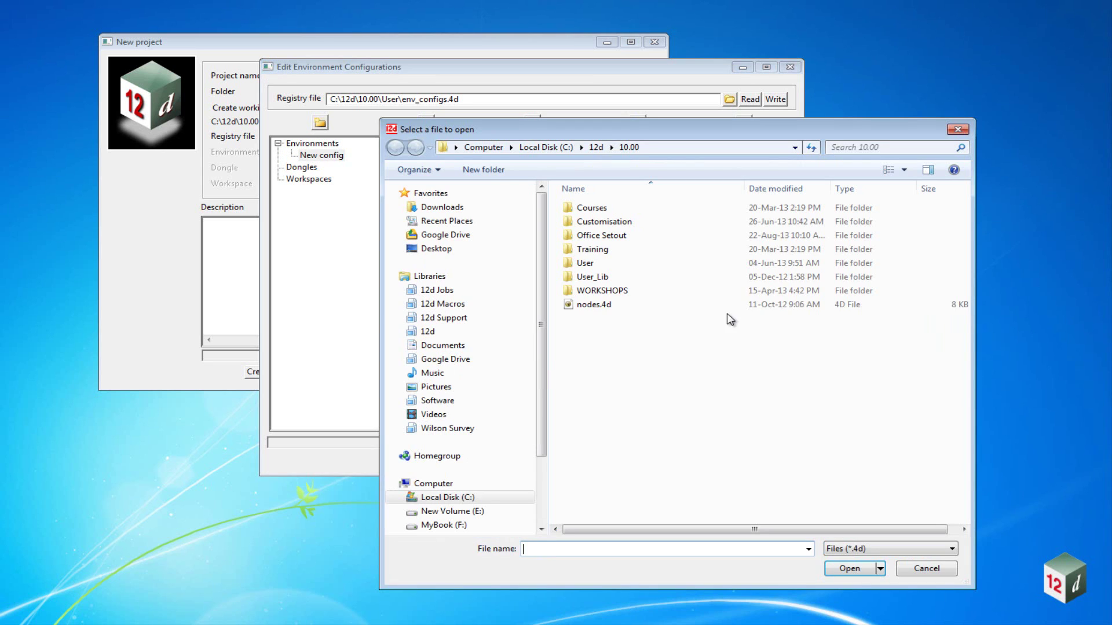
left_click(589, 291)
double_click(588, 292)
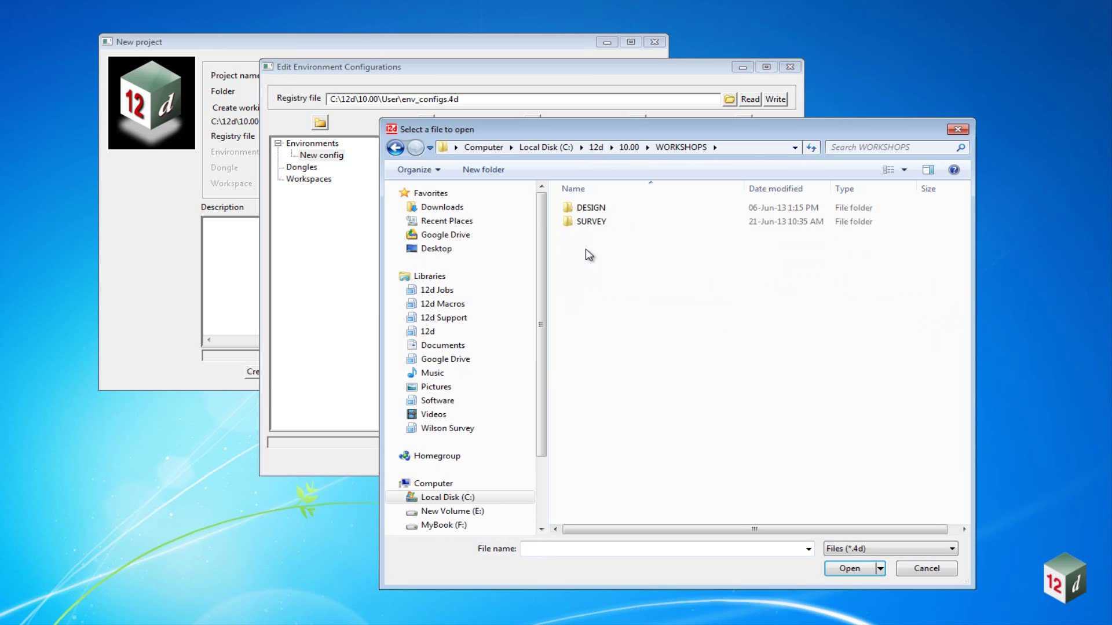
double_click(591, 207)
double_click(593, 222)
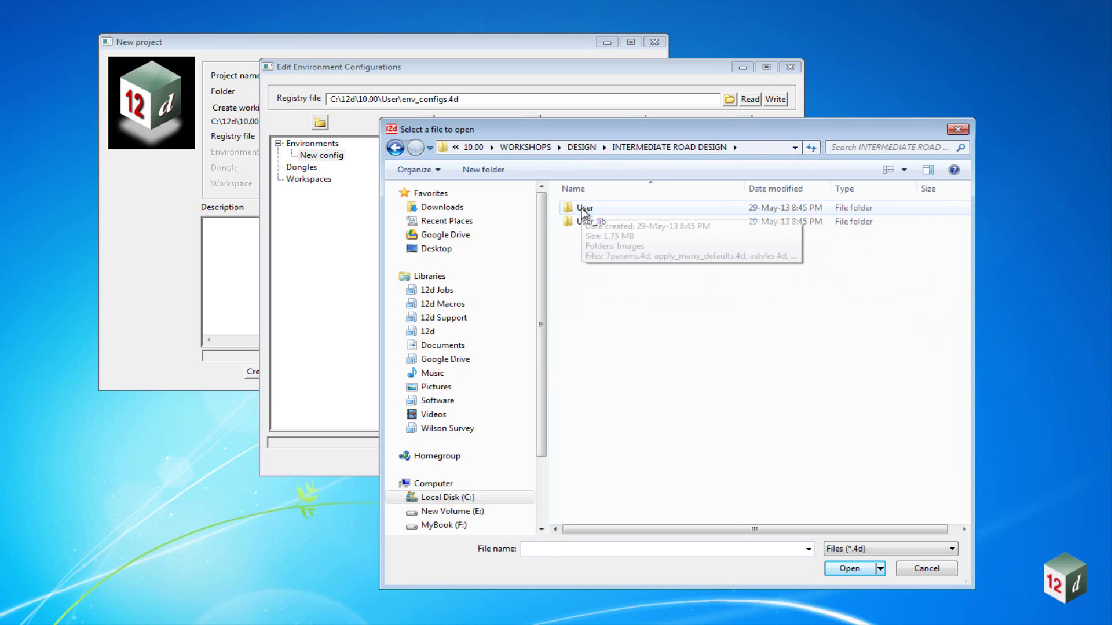
double_click(583, 210)
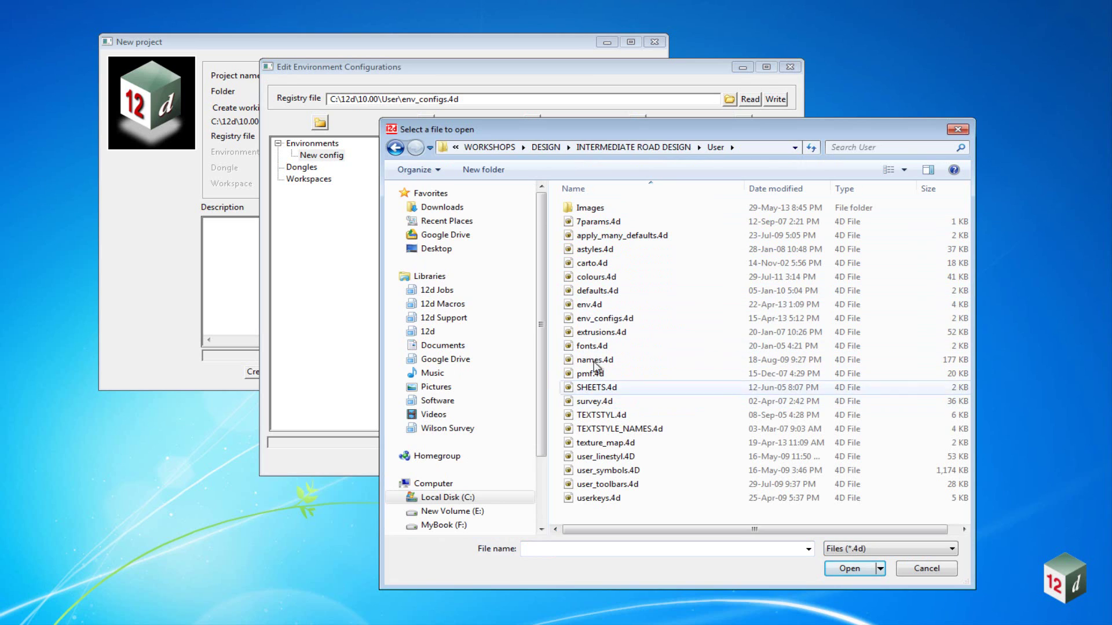
double_click(588, 306)
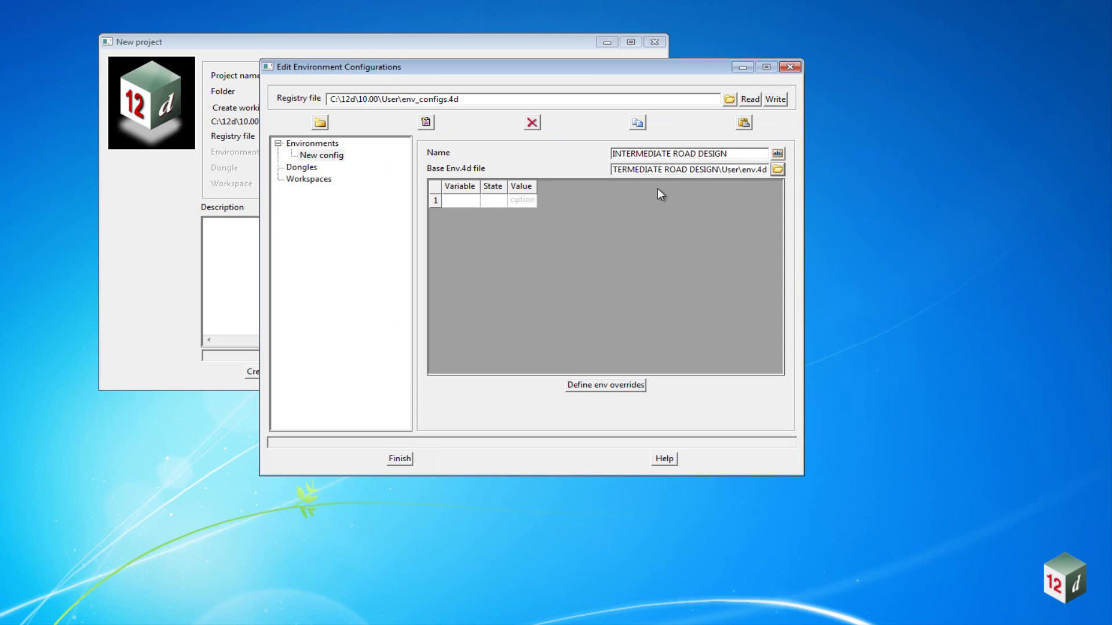
Step: Open the base env.4d in UltraEdit and check its User_lib path entry
left_click(777, 169)
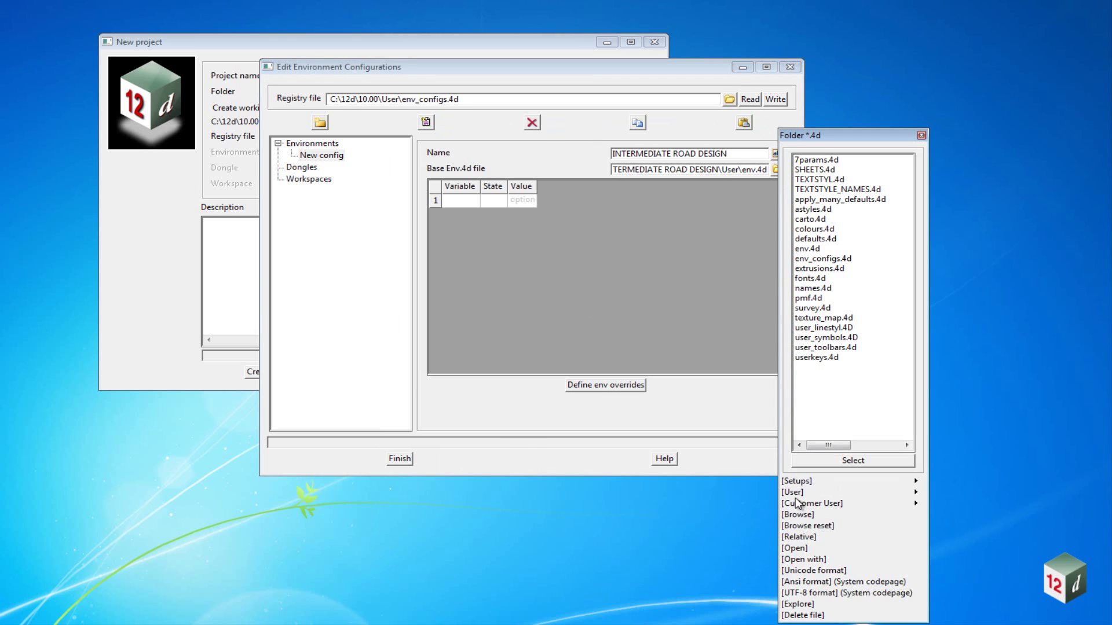
left_click(797, 548)
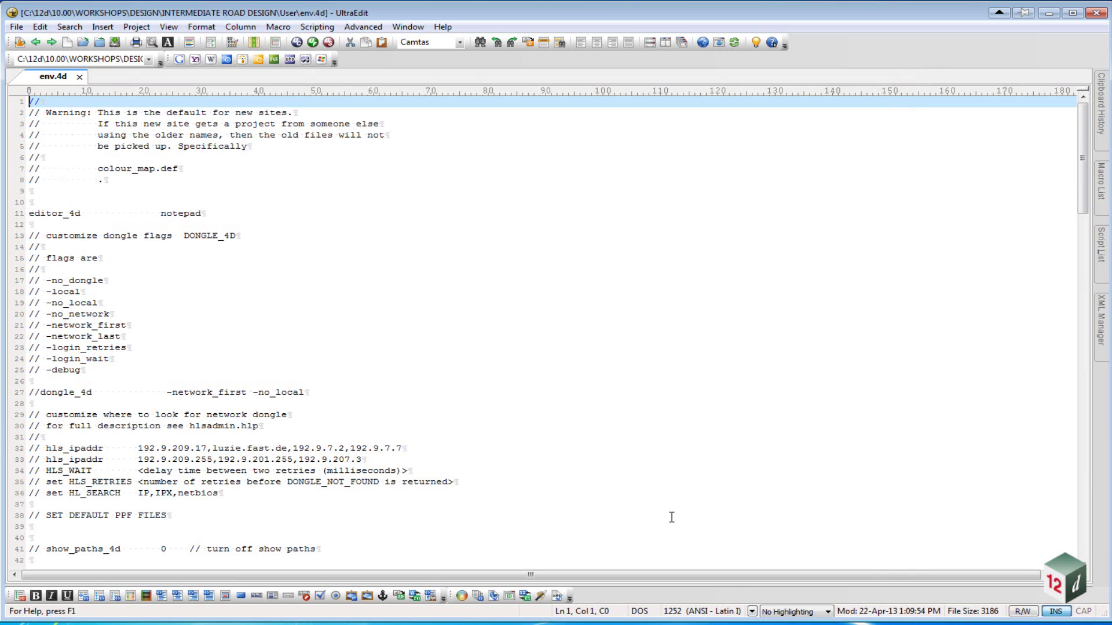
scroll(1082, 172, "down", 1)
left_click_drag(1083, 172, 1071, 348)
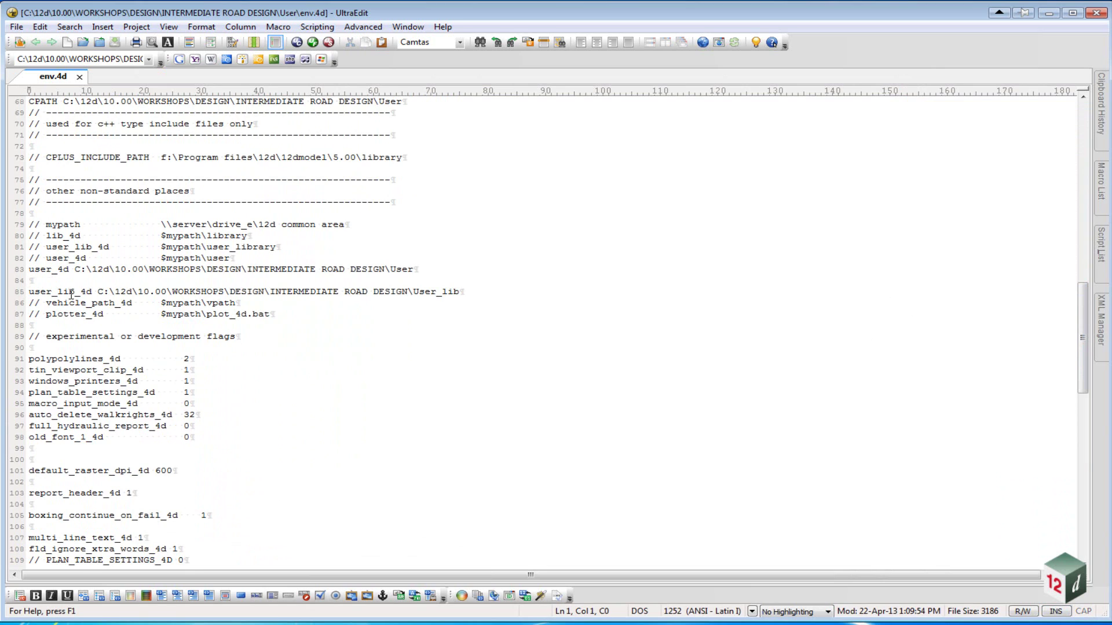
left_click_drag(76, 271, 461, 291)
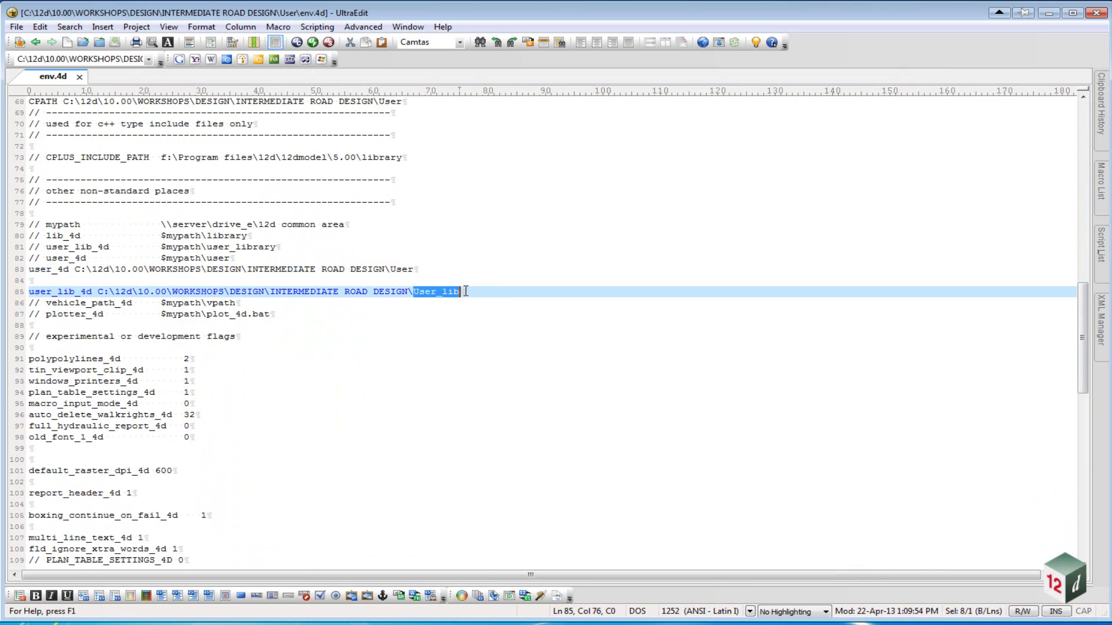
Step: Close UltraEdit, write the INTERMEDIATE ROAD DESIGN configuration, and finish editing
left_click(1096, 14)
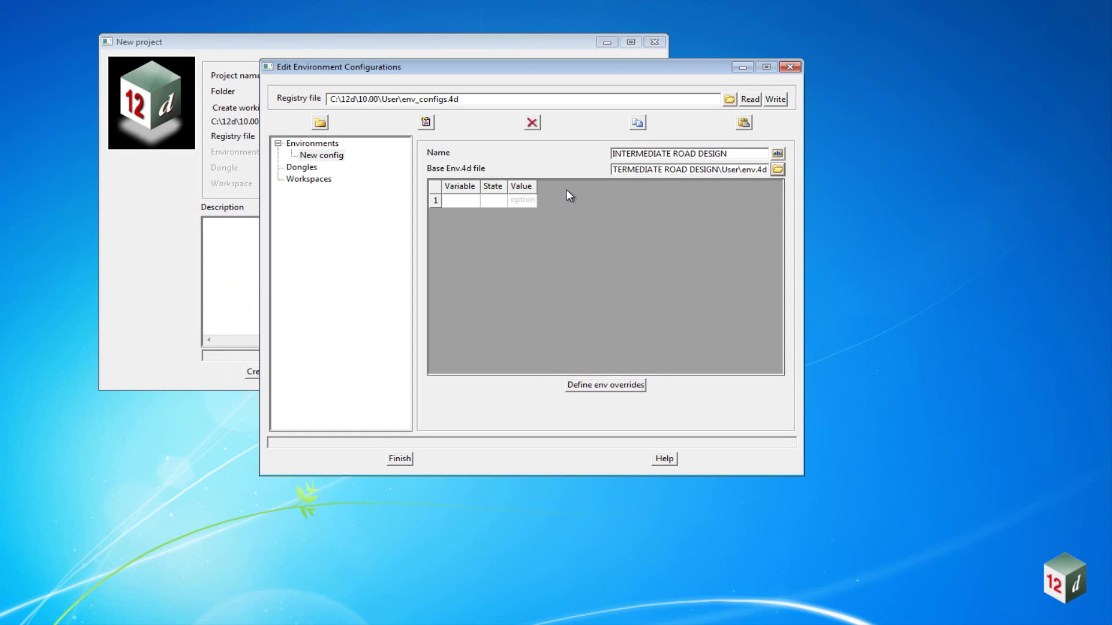
left_click(776, 99)
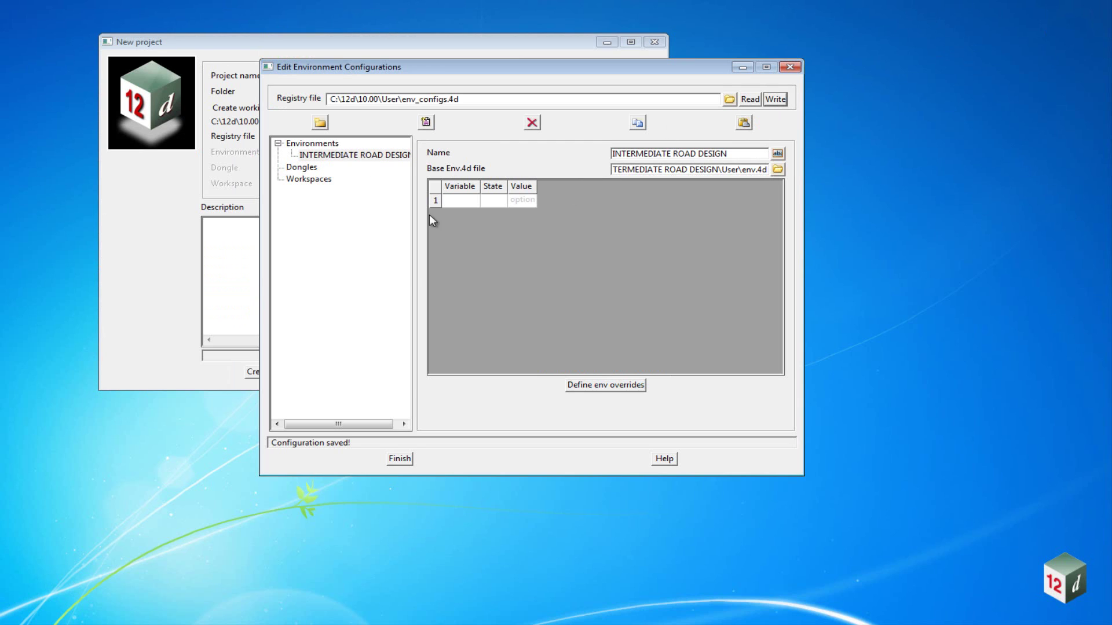
left_click(399, 460)
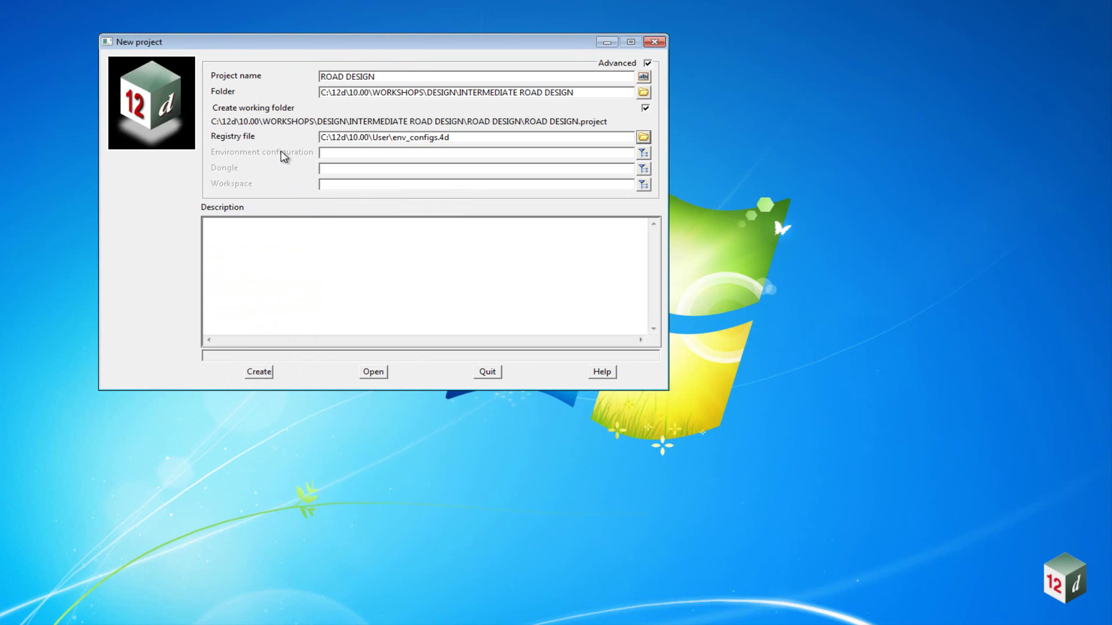
Step: Choose the INTERMEDIATE ROAD DESIGN environment configuration and create the ROAD DESIGN project
left_click(642, 153)
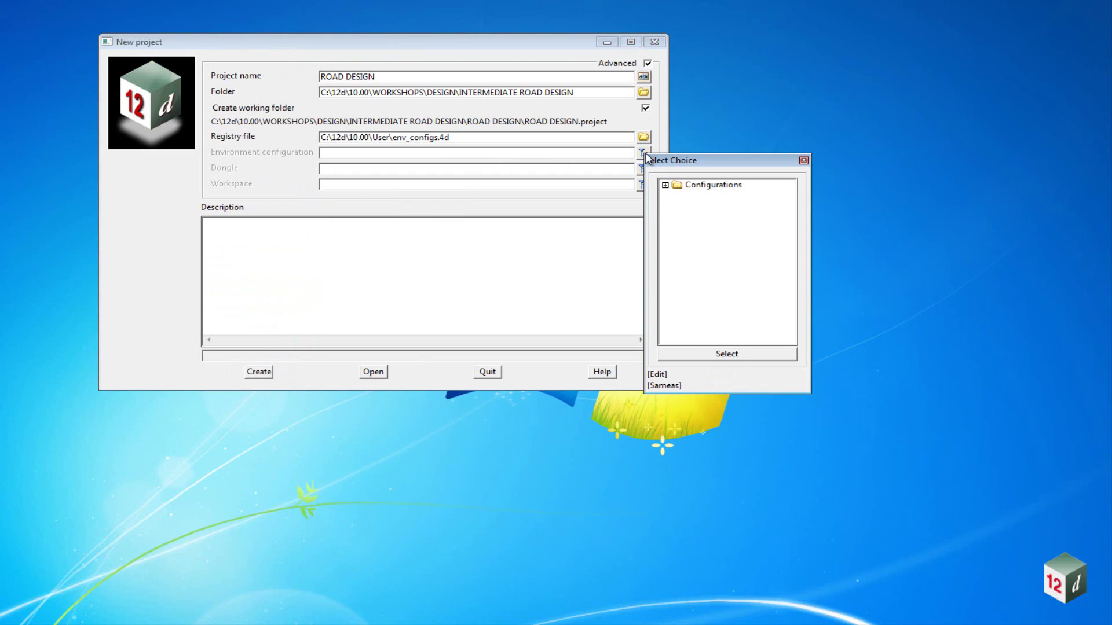
left_click(665, 186)
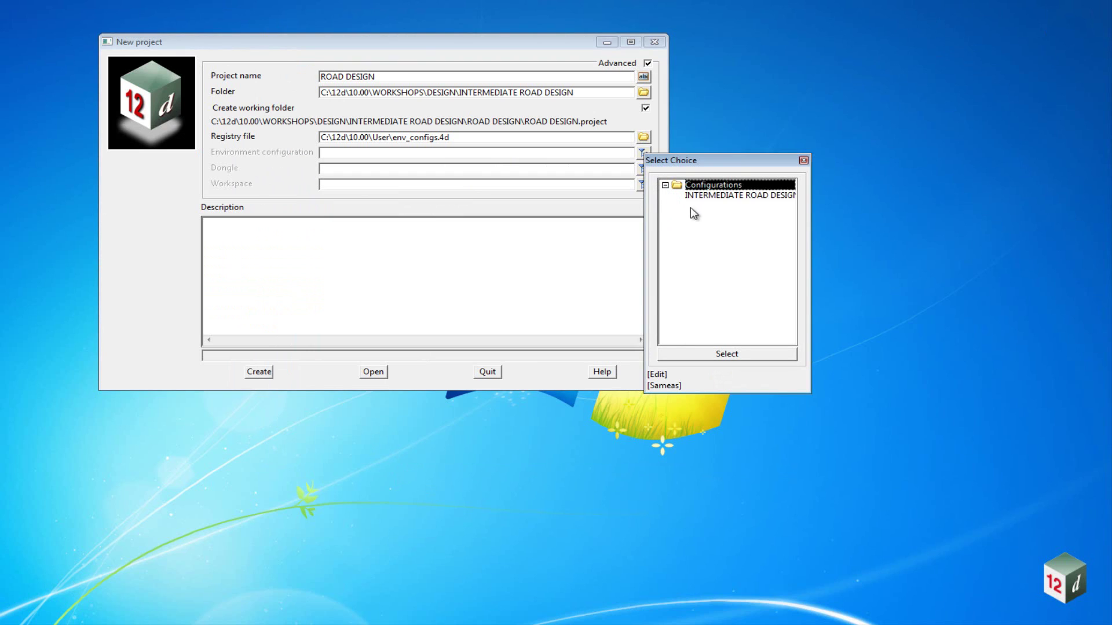
left_click(704, 196)
double_click(705, 196)
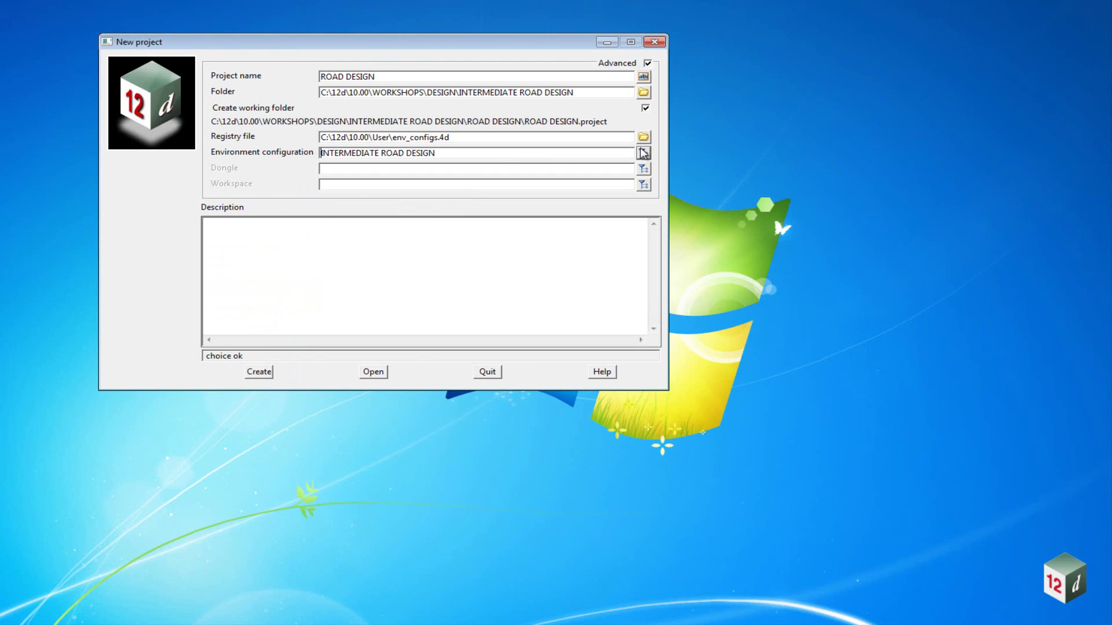
left_click(259, 372)
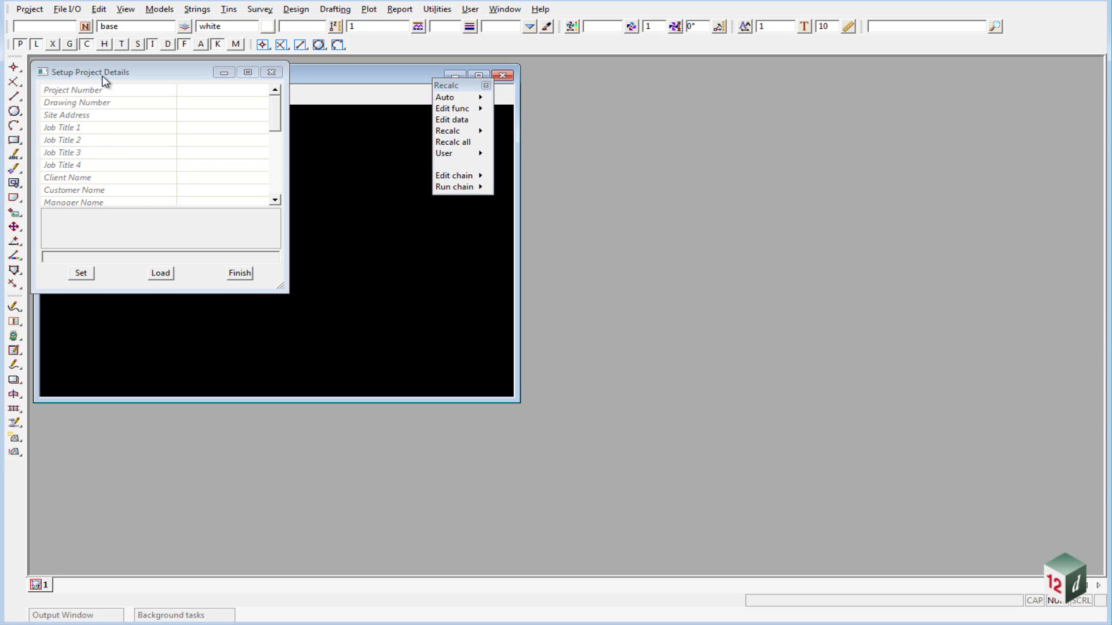
Step: Set and finish the project details, maximise Plan 1, and drag the Recalc panel left
left_click(79, 275)
left_click(238, 275)
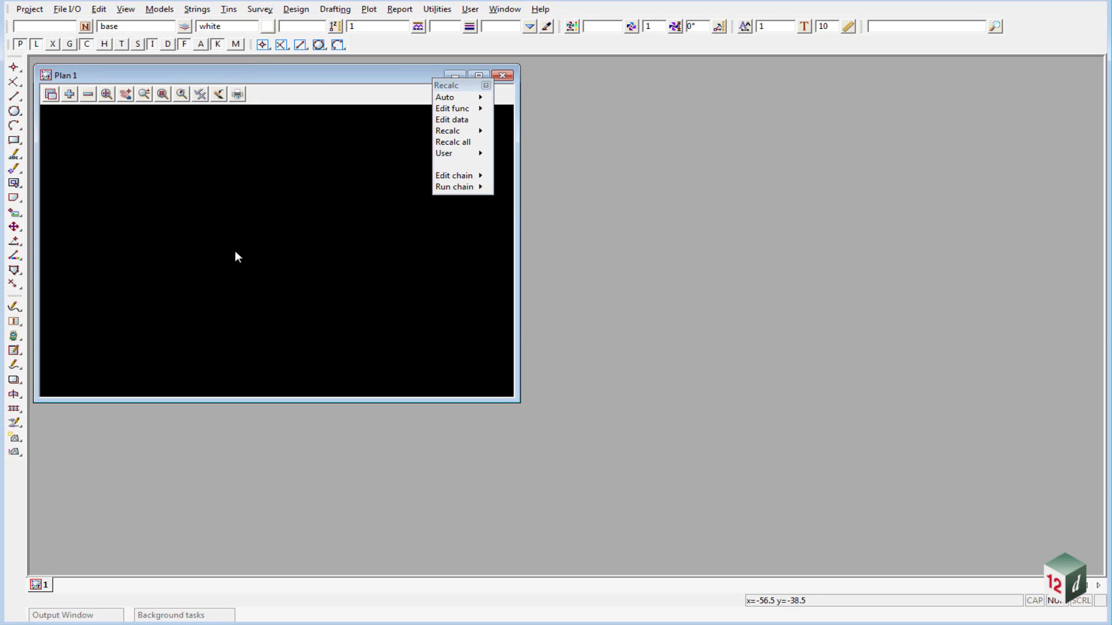
double_click(309, 74)
left_click_drag(457, 85, 55, 463)
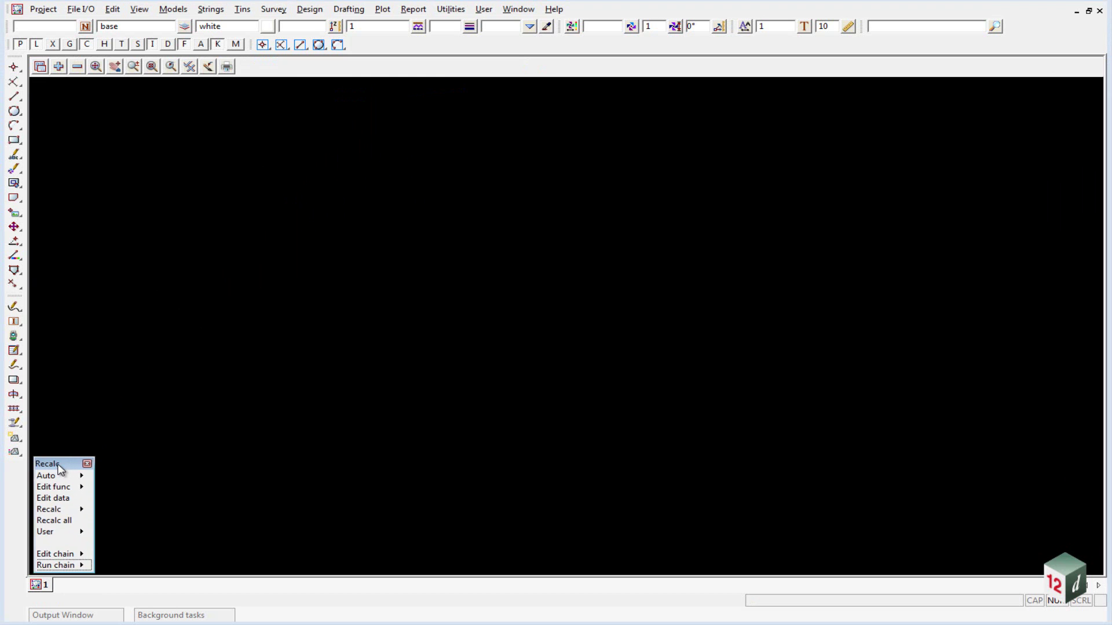